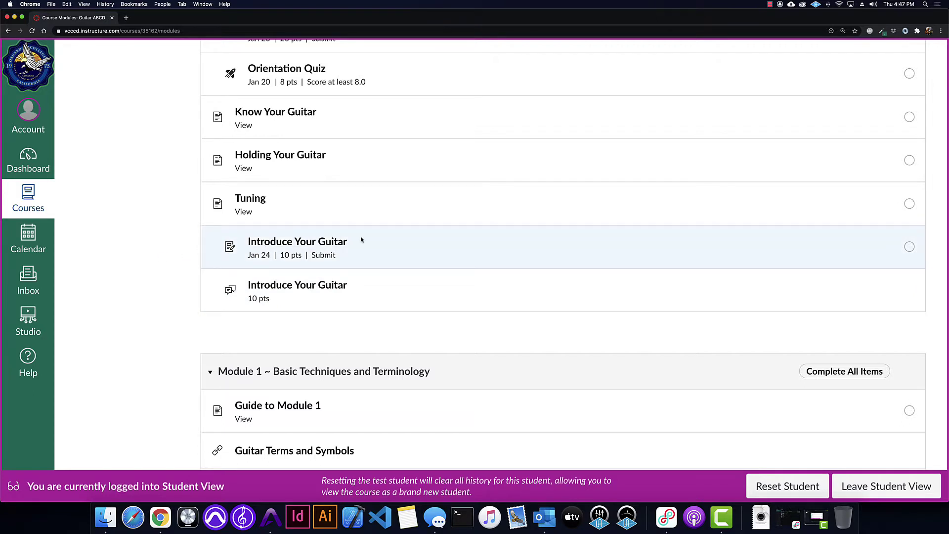
# Open the Introduce Your Guitar assignment and scroll to its empty Text Entry submission editor.
pyautogui.click(344, 242)
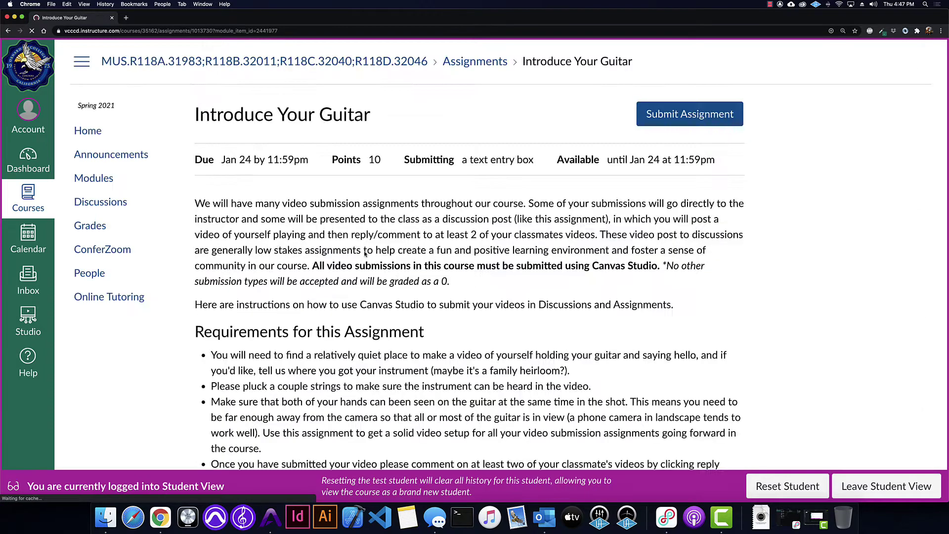
pyautogui.click(672, 115)
pyautogui.scroll(-2, 449, 174)
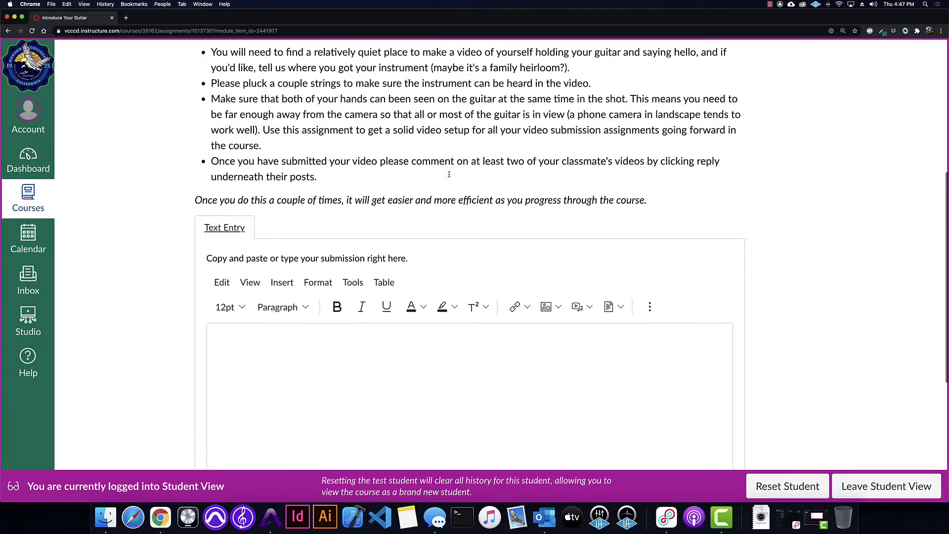
pyautogui.scroll(-2, 449, 174)
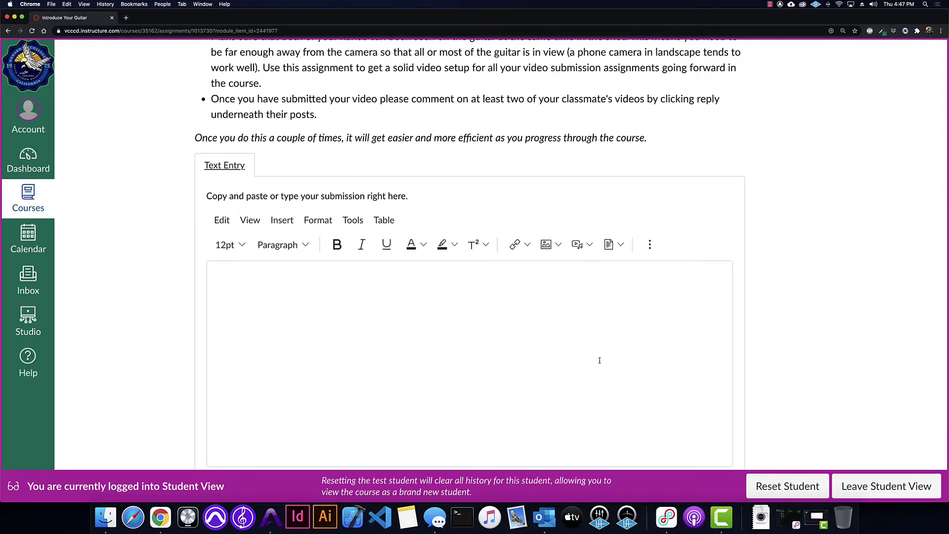
pyautogui.moveTo(942, 502); pyautogui.dragTo(761, 507)
pyautogui.scroll(-5, 415, 390)
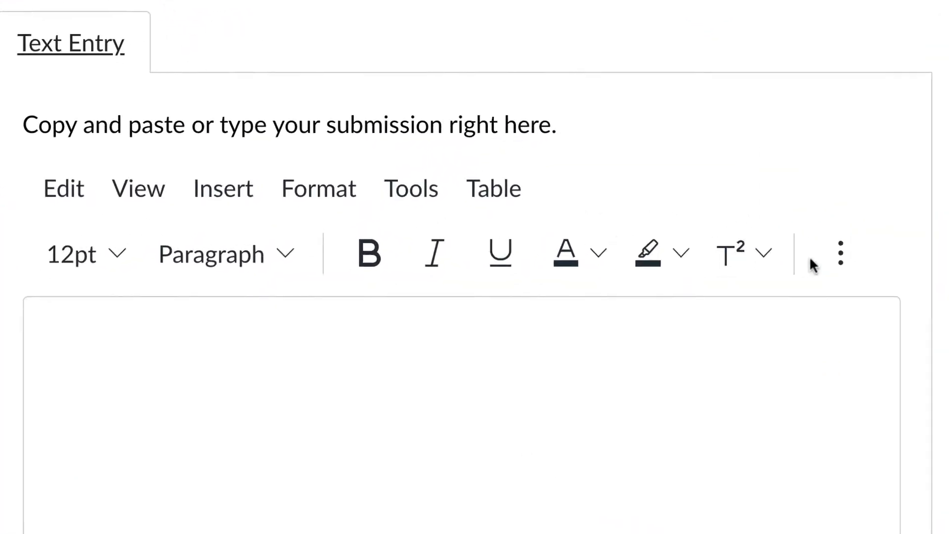
# Toggle the editor's ⋮ extra tools open and closed, then reload the assignment page with Cmd+R.
pyautogui.click(514, 227)
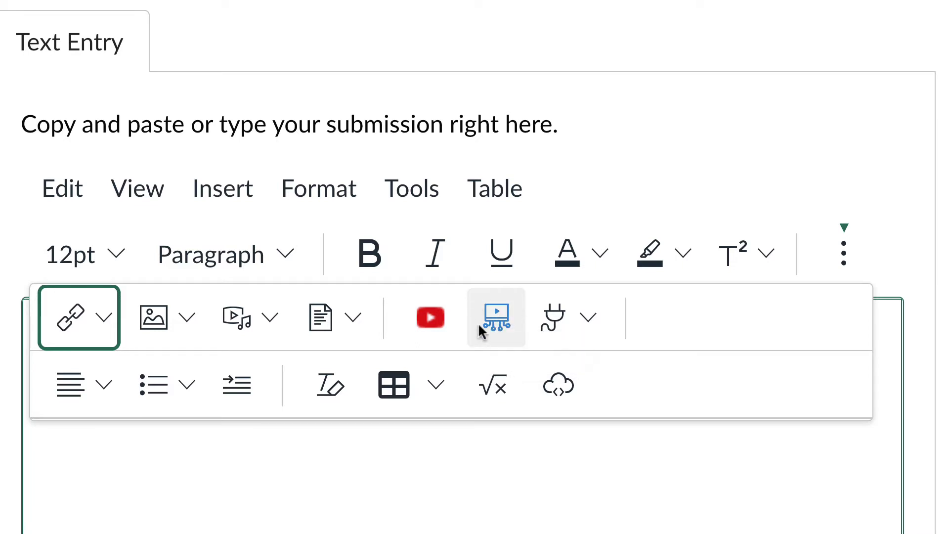
pyautogui.click(865, 261)
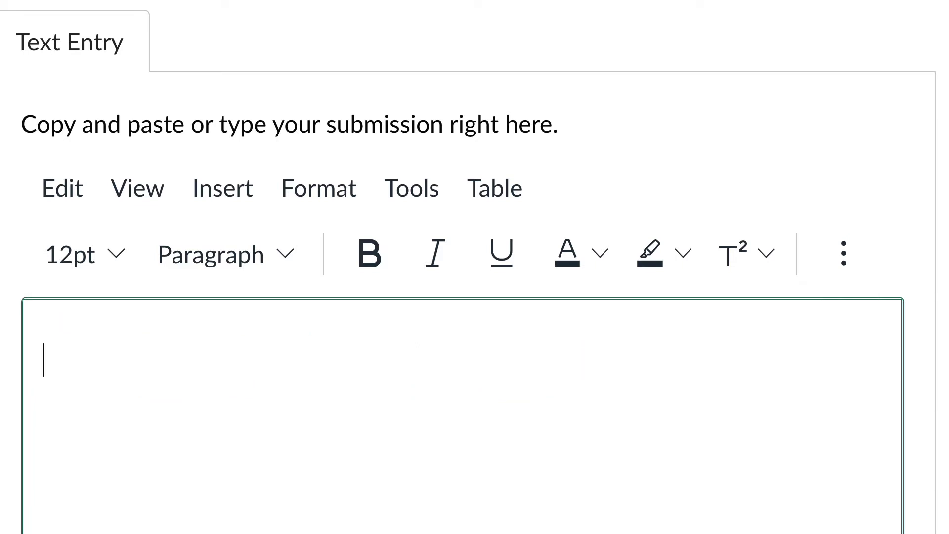
pyautogui.click(846, 251)
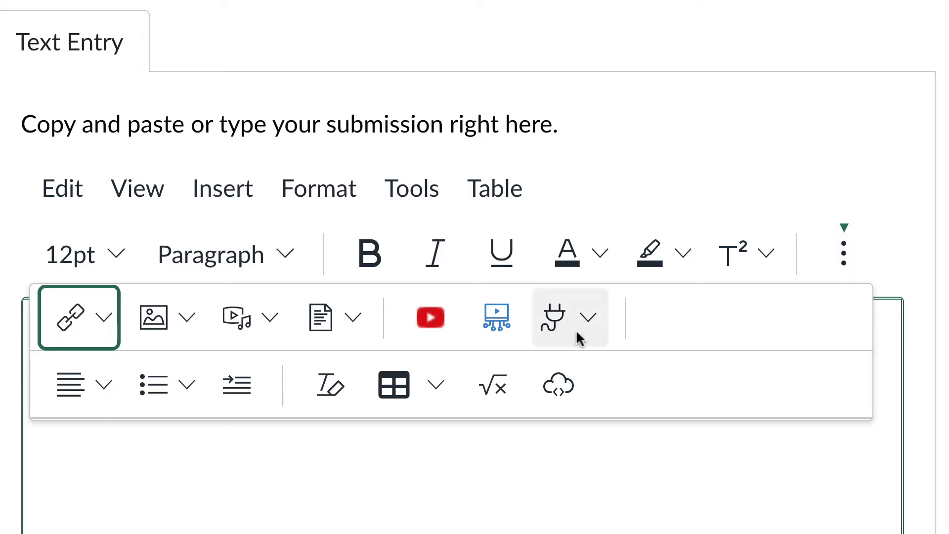
pyautogui.press('Escape')
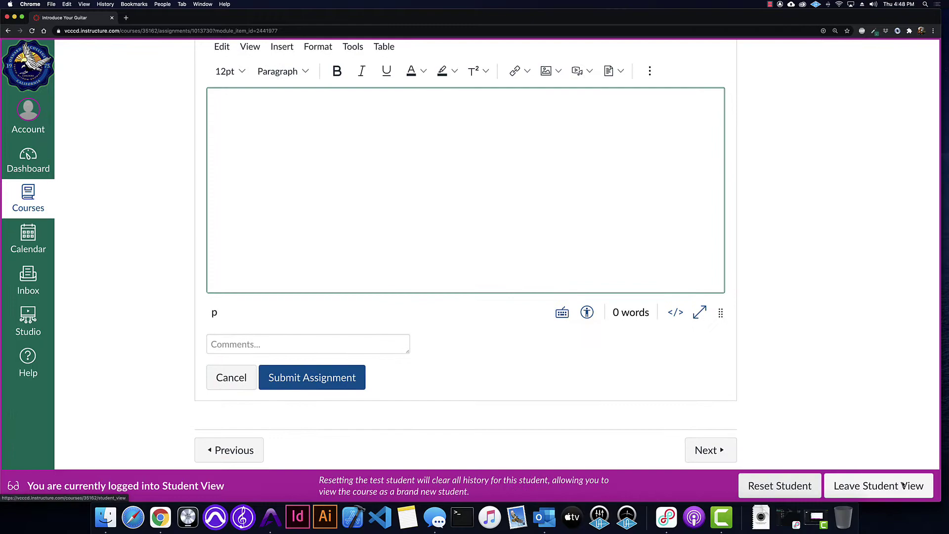
pyautogui.scroll(5, 671, 387)
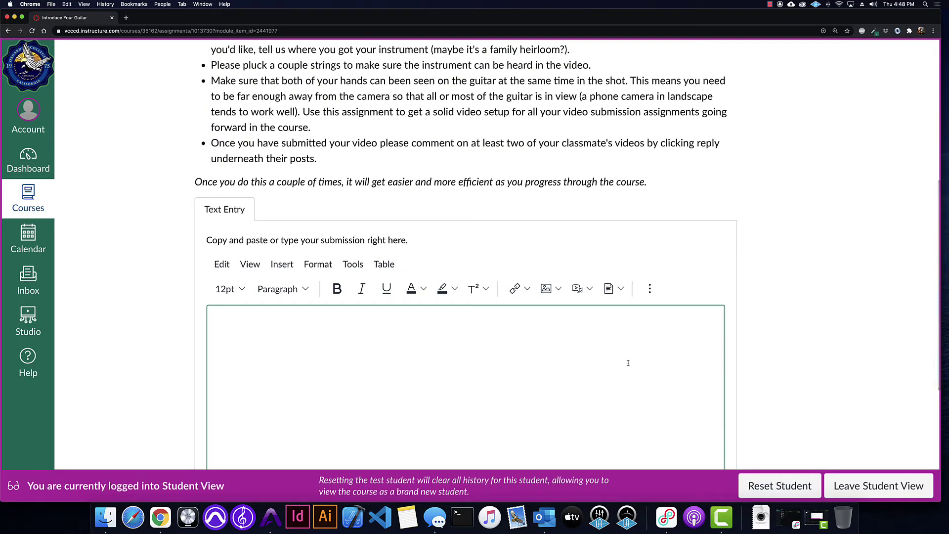
pyautogui.press('super+r')
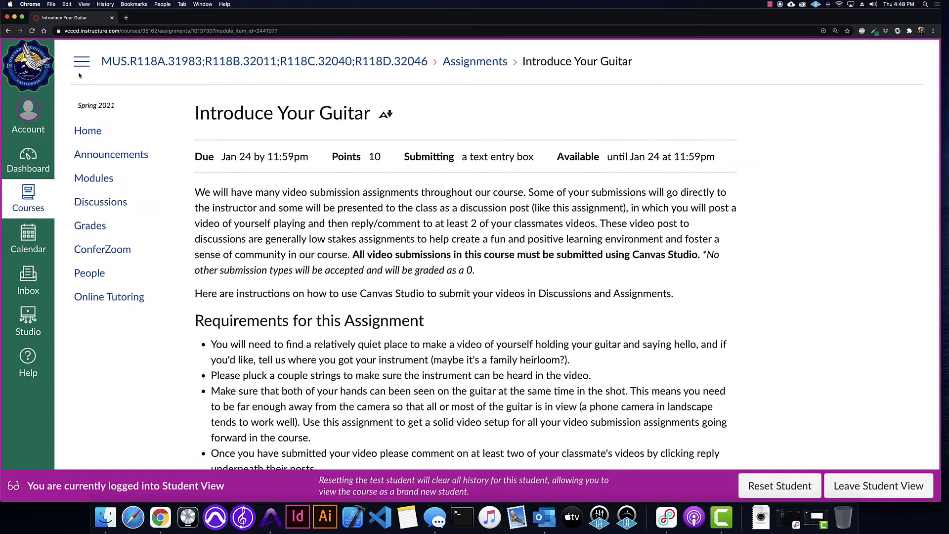
# Collapse the course navigation and return to the widened Text Entry editor, checking its ⋮ tools.
pyautogui.click(82, 68)
pyautogui.scroll(-3, 430, 251)
pyautogui.scroll(-4, 430, 251)
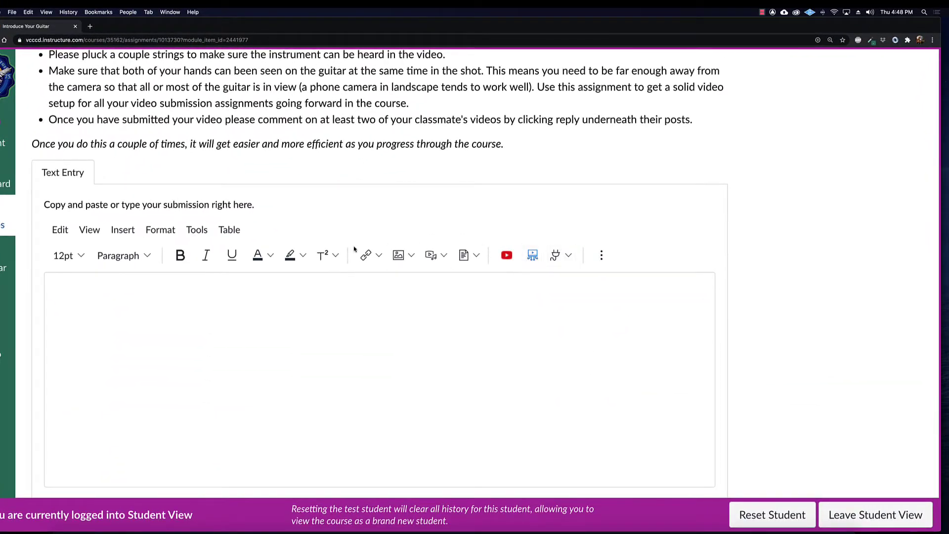
pyautogui.click(603, 256)
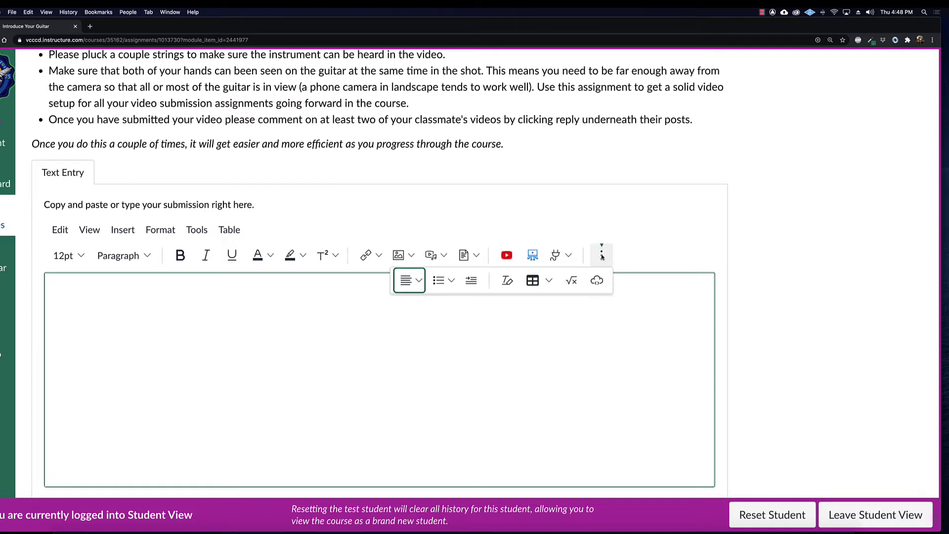
pyautogui.click(602, 256)
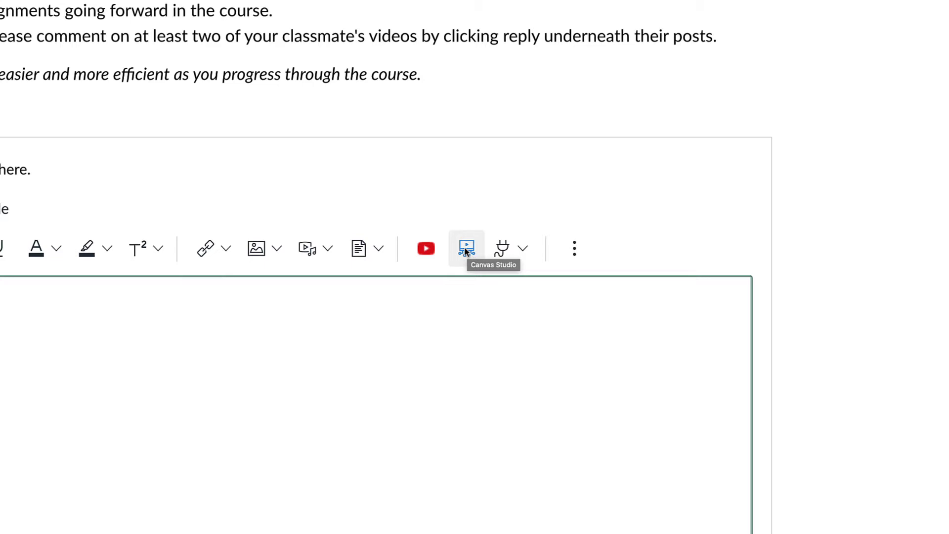
# Set up a Canvas Studio Webcam Capture recording with the live camera preview showing.
pyautogui.click(464, 249)
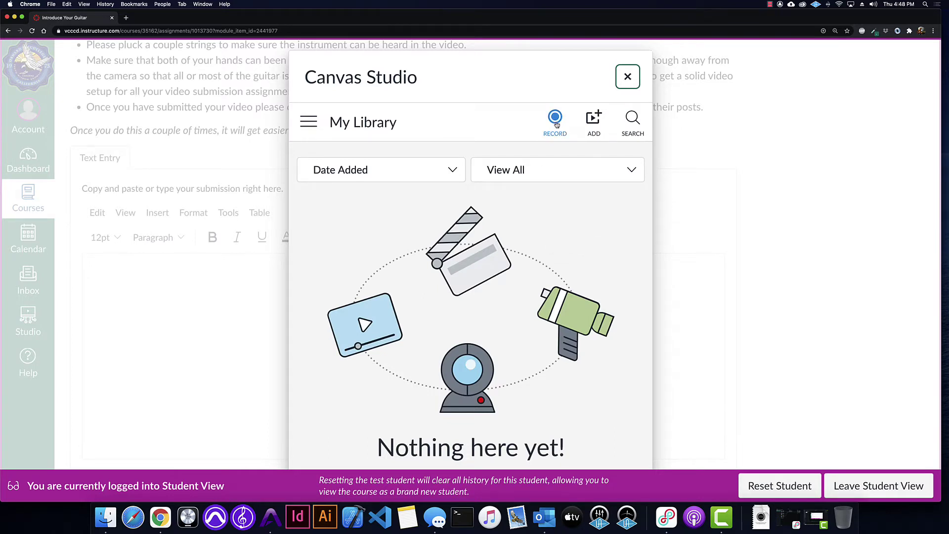
pyautogui.click(555, 120)
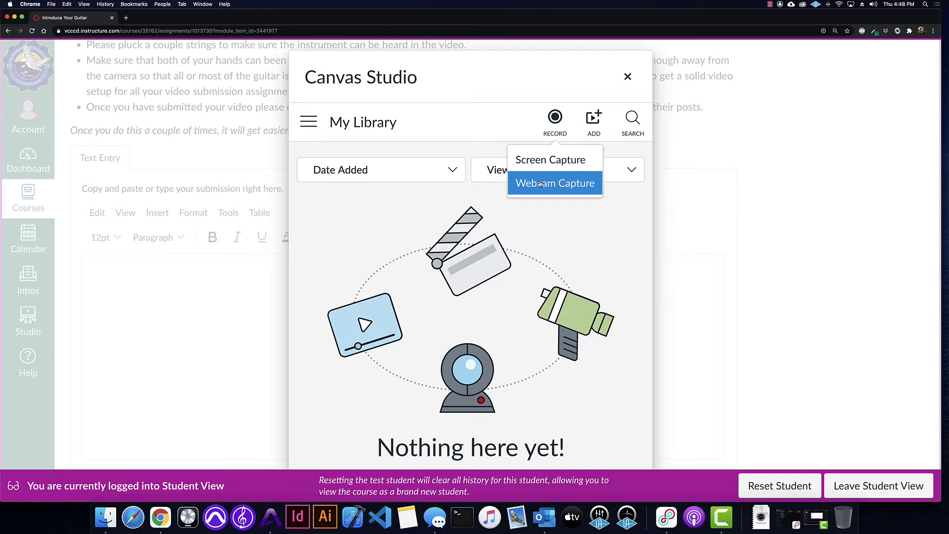
pyautogui.click(540, 184)
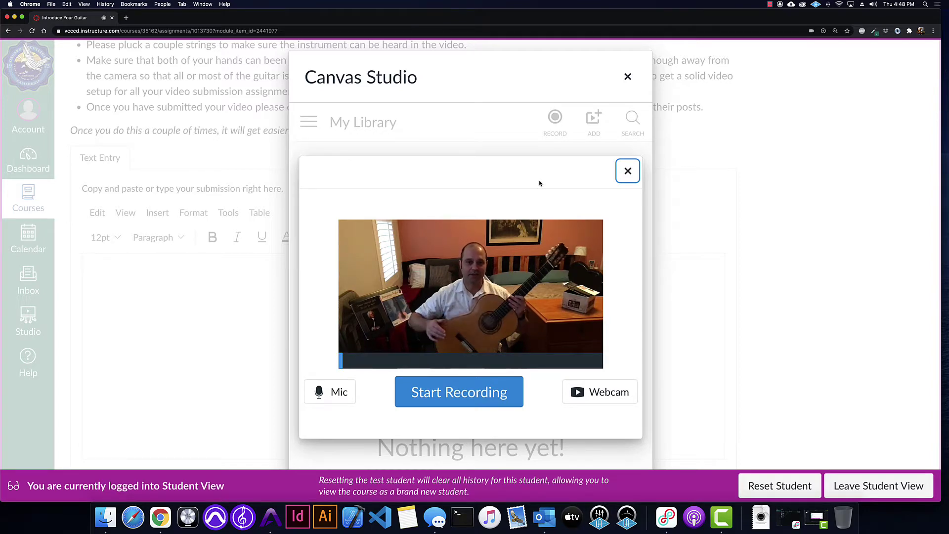
# Record a 13-second webcam clip holding the guitar and save it to My Library.
pyautogui.click(437, 400)
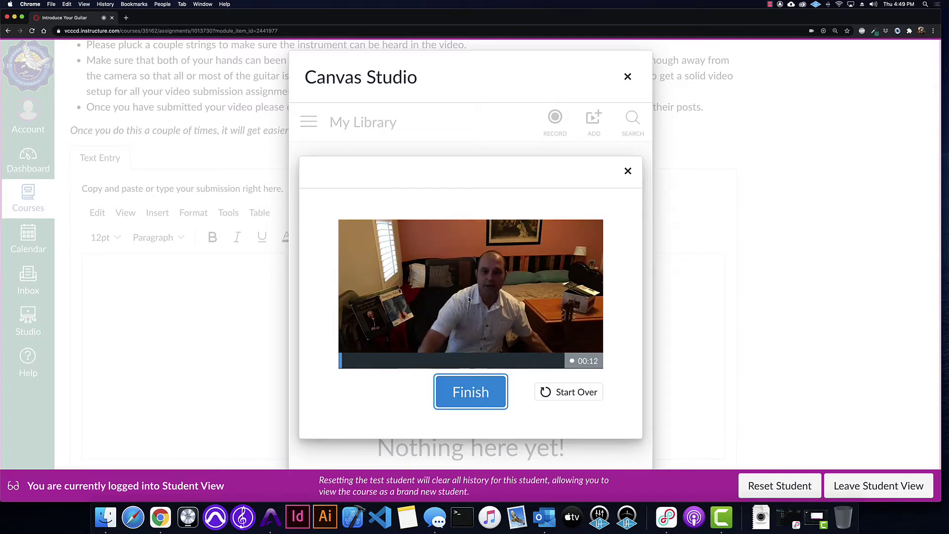
pyautogui.click(480, 393)
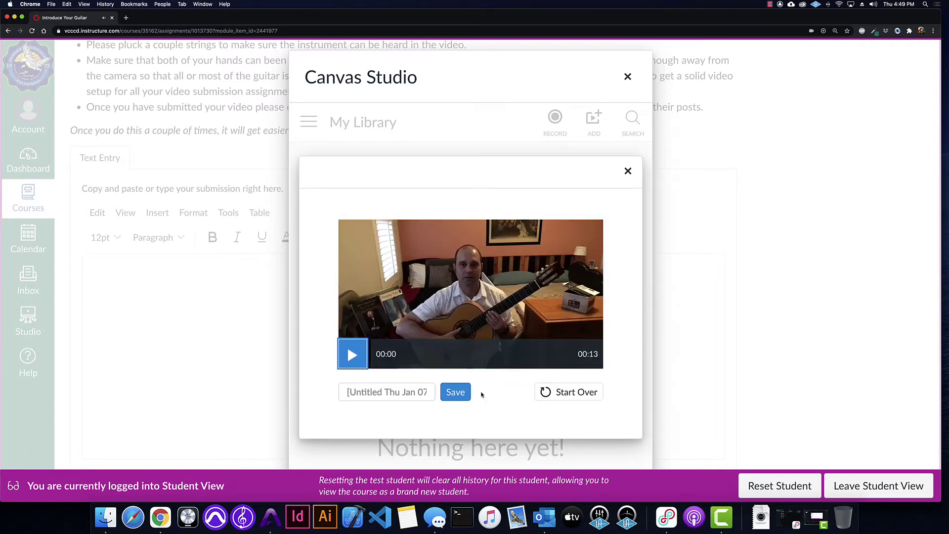
pyautogui.click(455, 392)
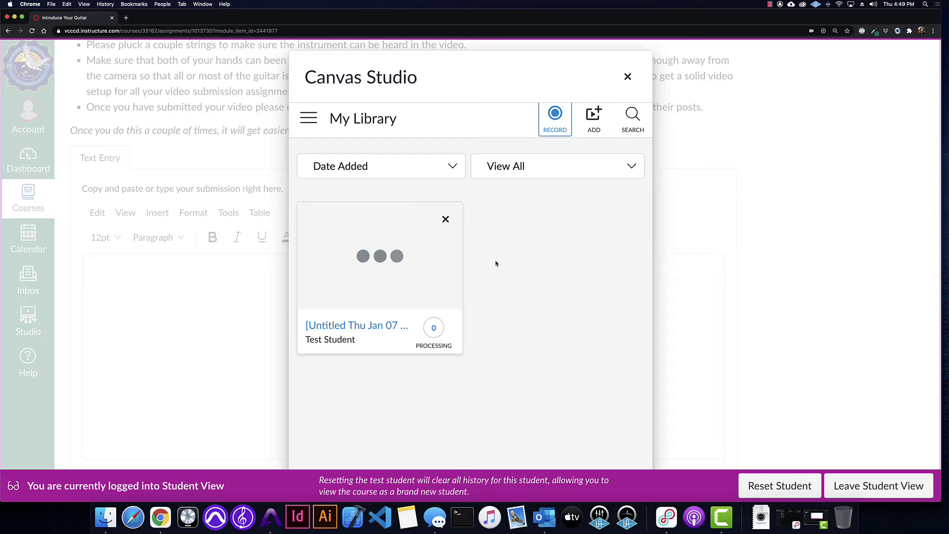
# Select the untitled 13-second recording in My Library and zoom the page out to fit its embed options.
pyautogui.moveTo(323, 248)
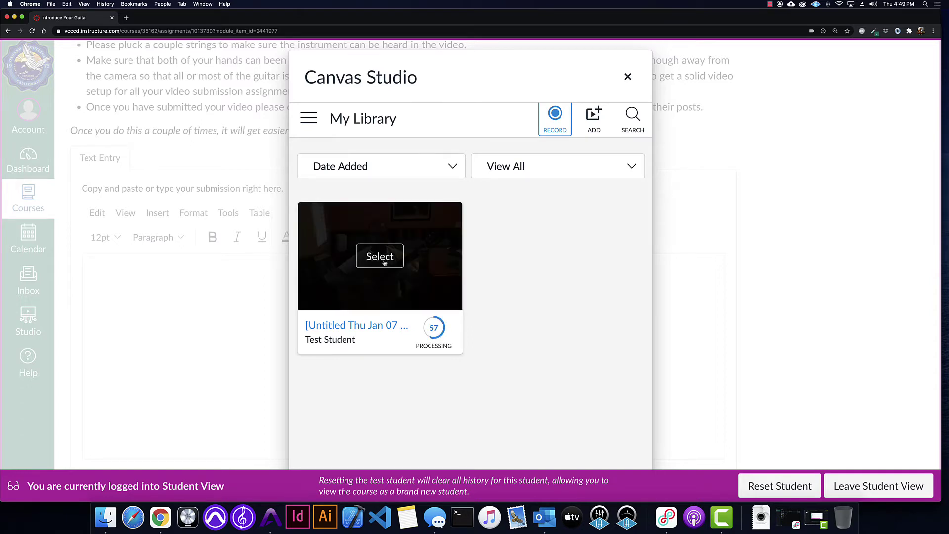
pyautogui.moveTo(385, 273)
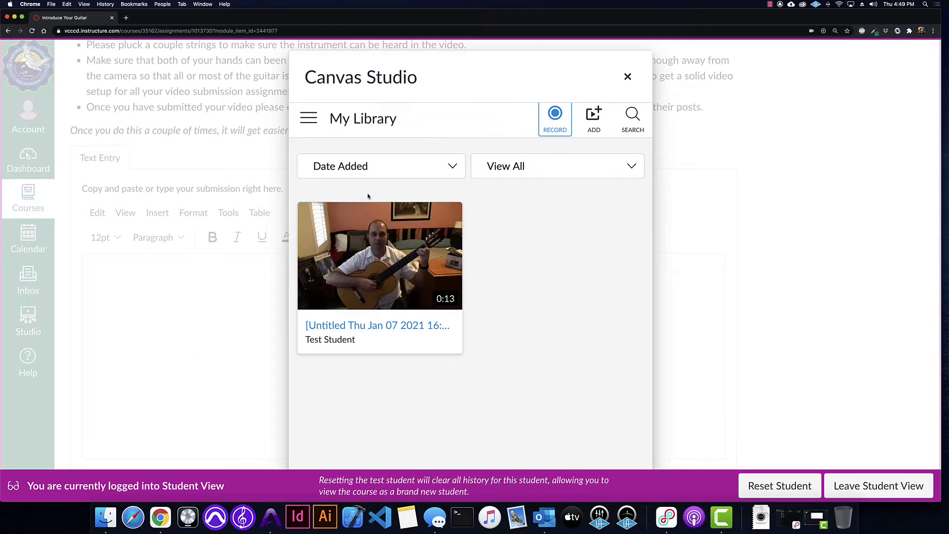
pyautogui.click(380, 257)
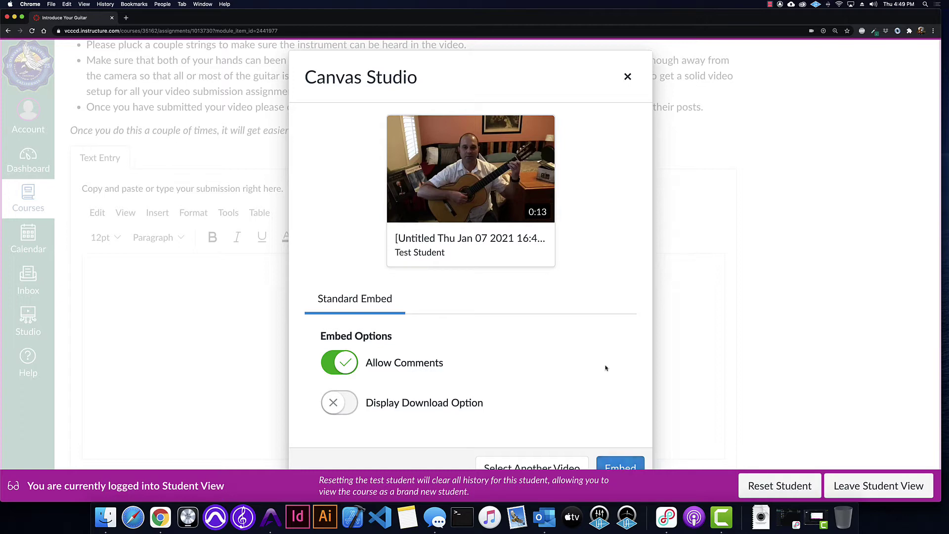
pyautogui.press('super+minus')
pyautogui.press('super+minus')
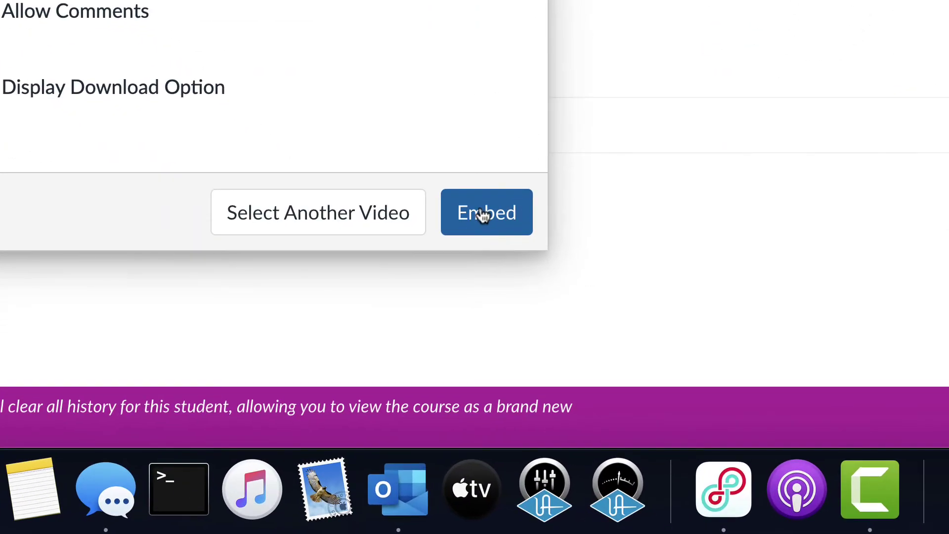
# Embed the selected guitar video in the Text Entry editor and check it with its Comments panel.
pyautogui.click(482, 214)
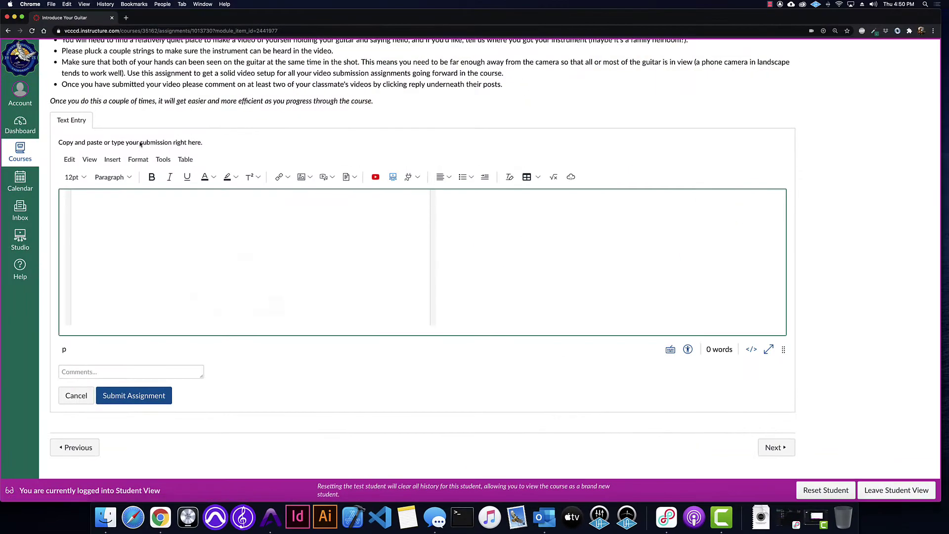
pyautogui.scroll(5, 340, 300)
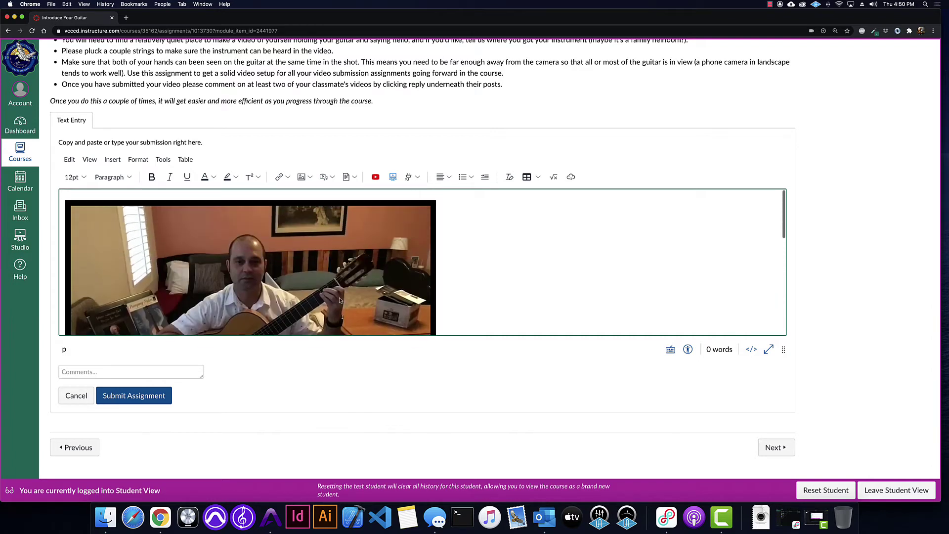
pyautogui.scroll(-5, 339, 300)
pyautogui.scroll(3, 339, 300)
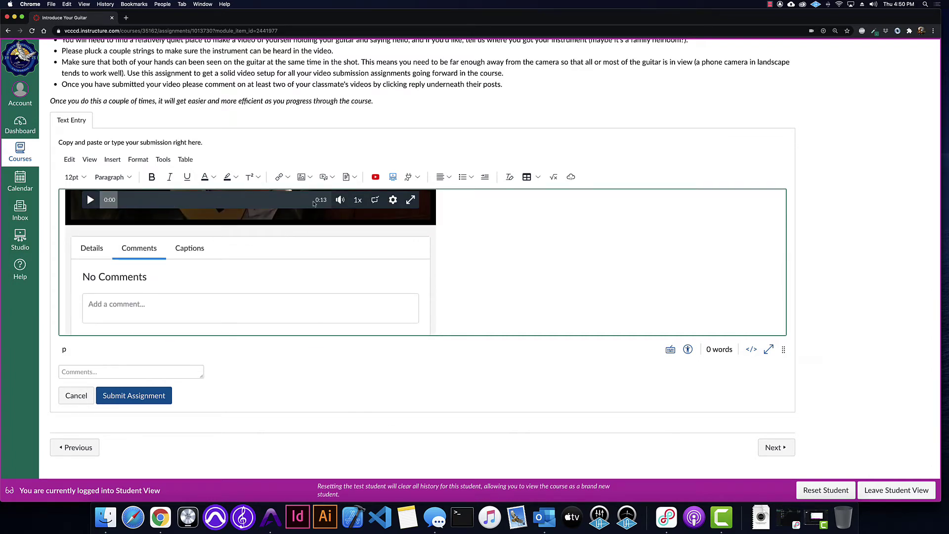
pyautogui.scroll(-2, 475, 235)
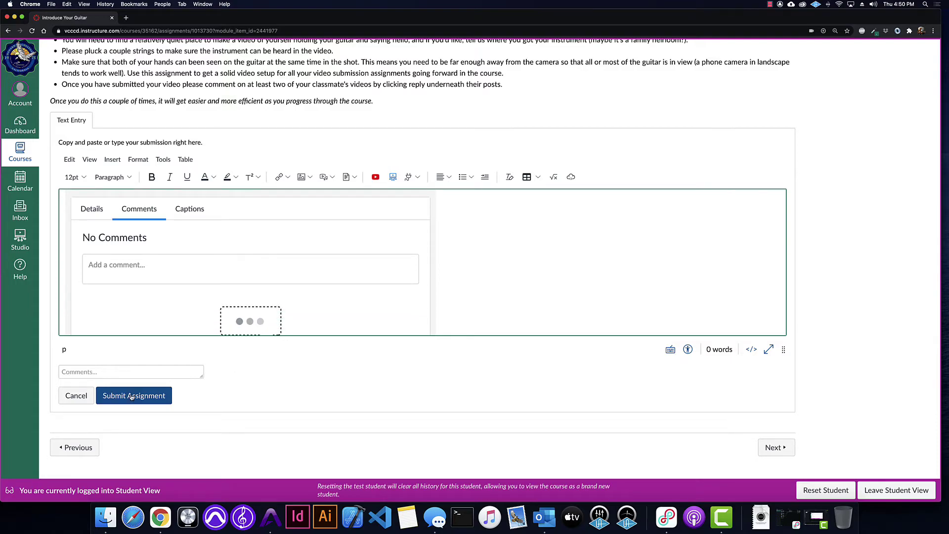
# Submit the assignment with the embedded video, then go back to the course Modules page.
pyautogui.click(136, 397)
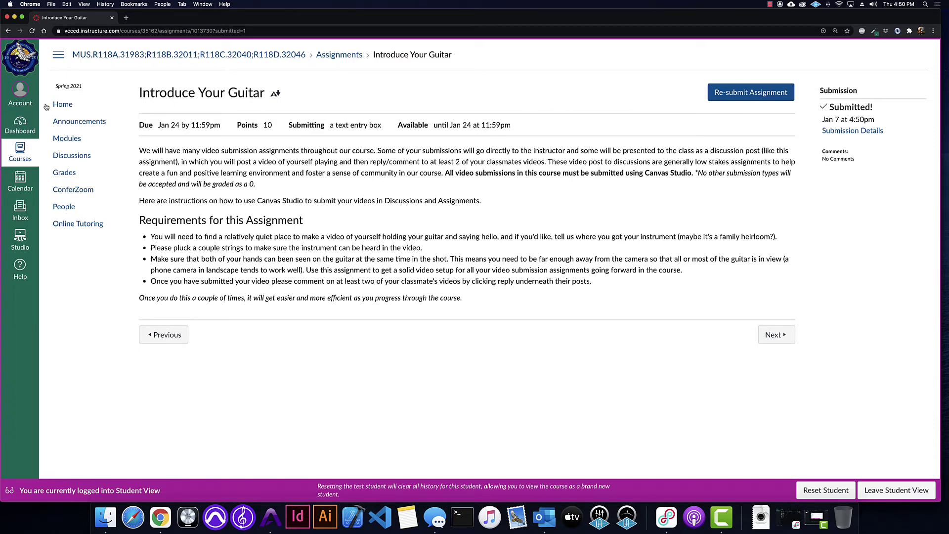
pyautogui.click(71, 139)
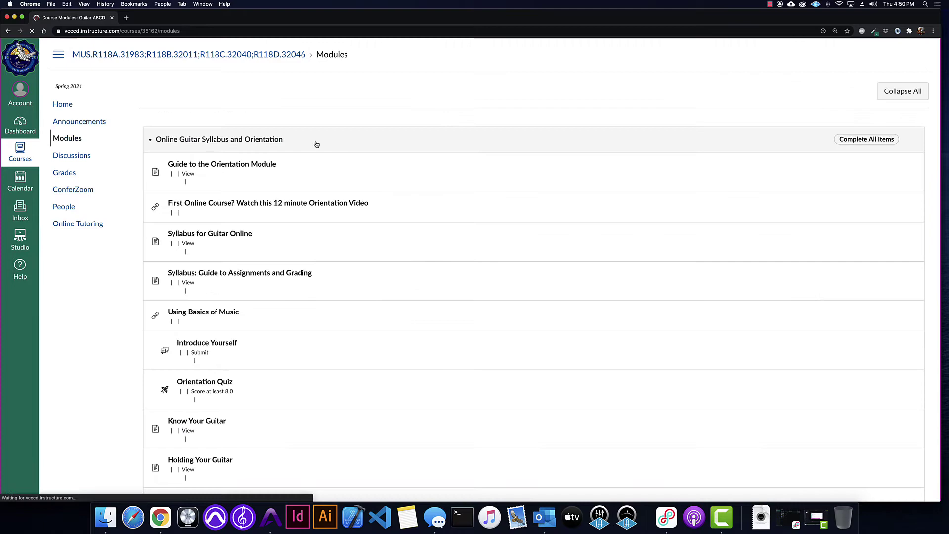
# Open the graded Introduce Your Guitar discussion from further down the Modules list.
pyautogui.scroll(-5, 370, 146)
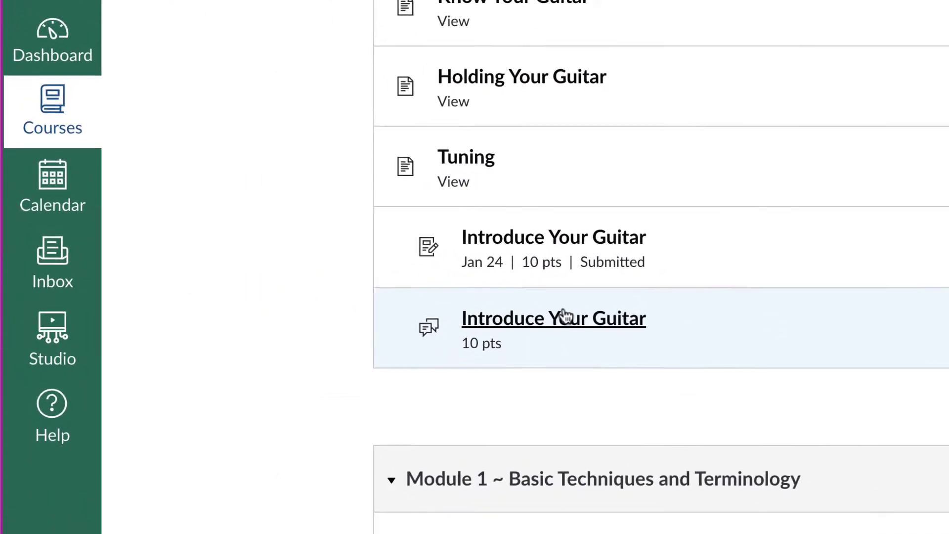
pyautogui.click(575, 335)
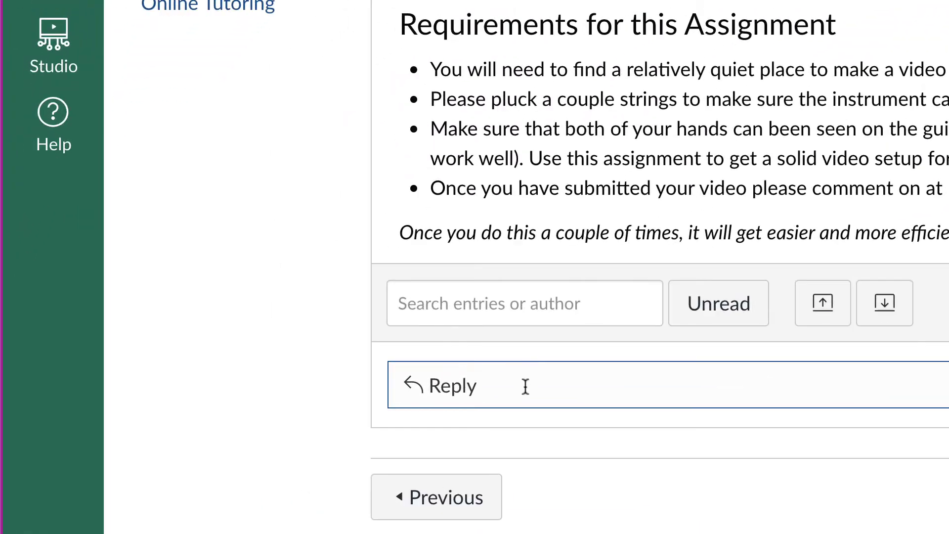
# Open an empty reply editor, checking its ⋮ tools in a narrowed window before restoring full width.
pyautogui.click(526, 386)
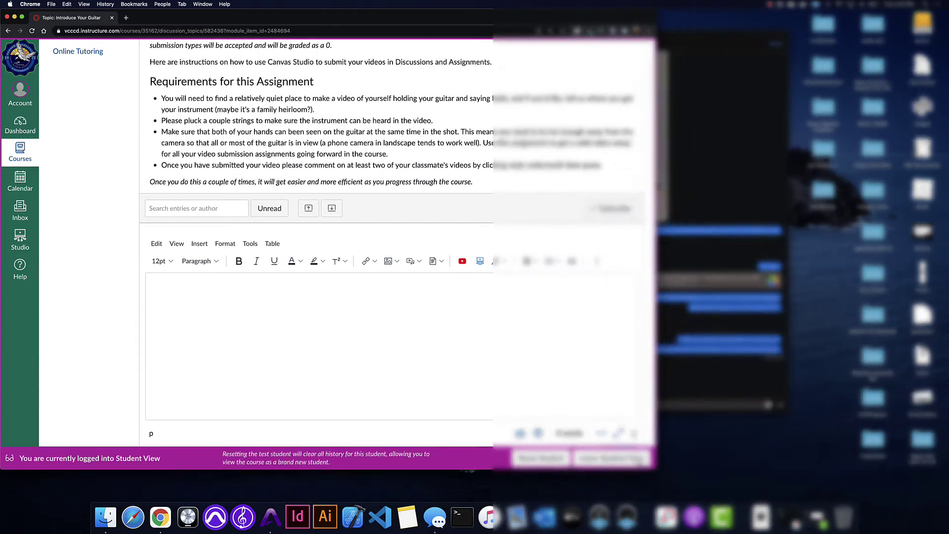
pyautogui.moveTo(655, 469); pyautogui.dragTo(491, 449)
pyautogui.click(462, 329)
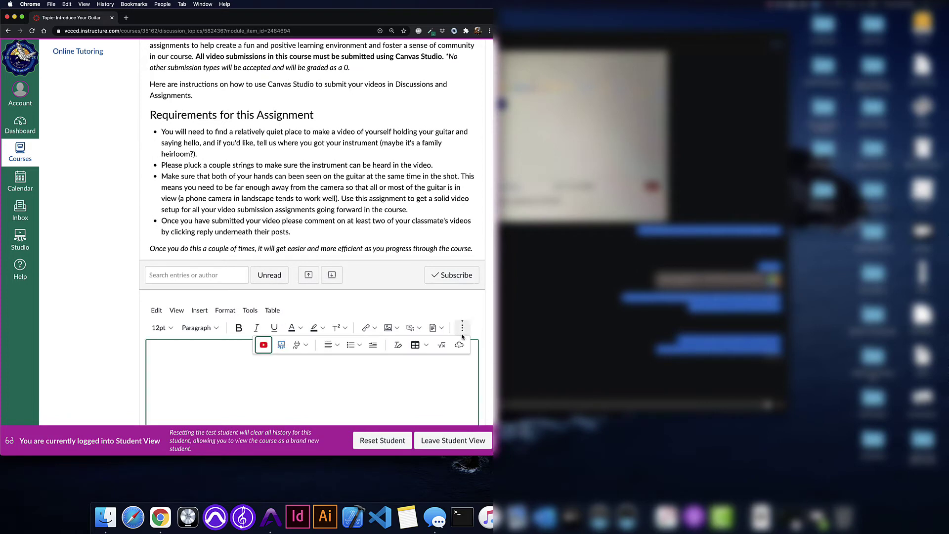
pyautogui.click(459, 302)
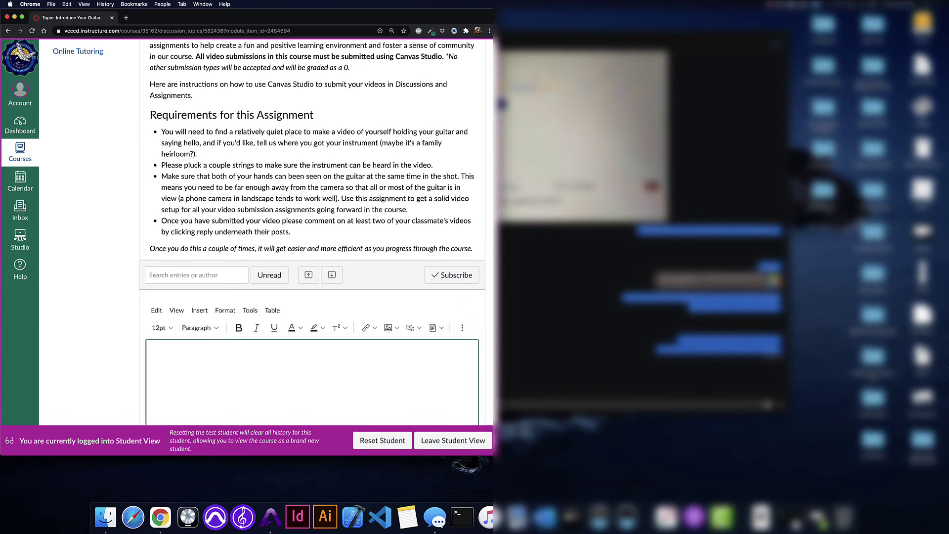
pyautogui.hotkey('ctrl', 'alt', 'Return')
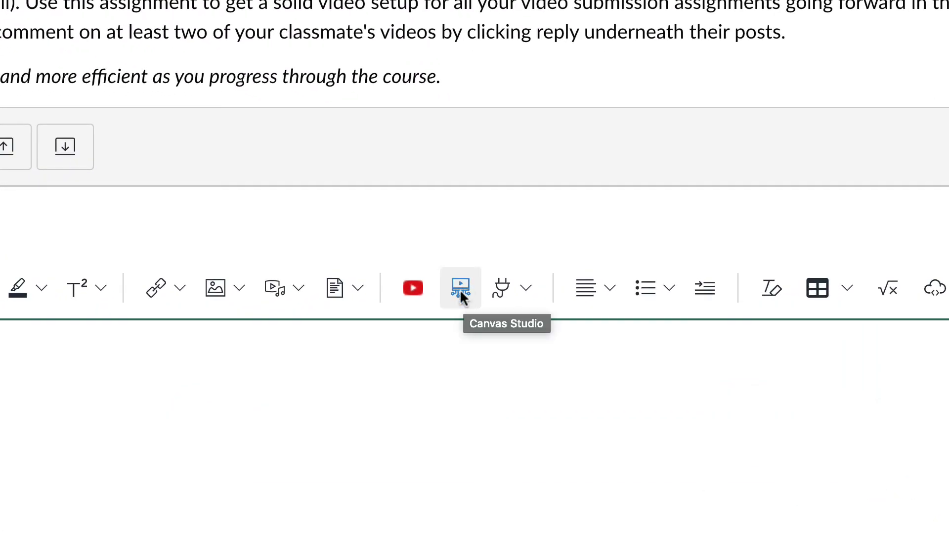
# Launch the Canvas Studio recorder in Webcam Capture mode from the reply's toolbar.
pyautogui.click(454, 293)
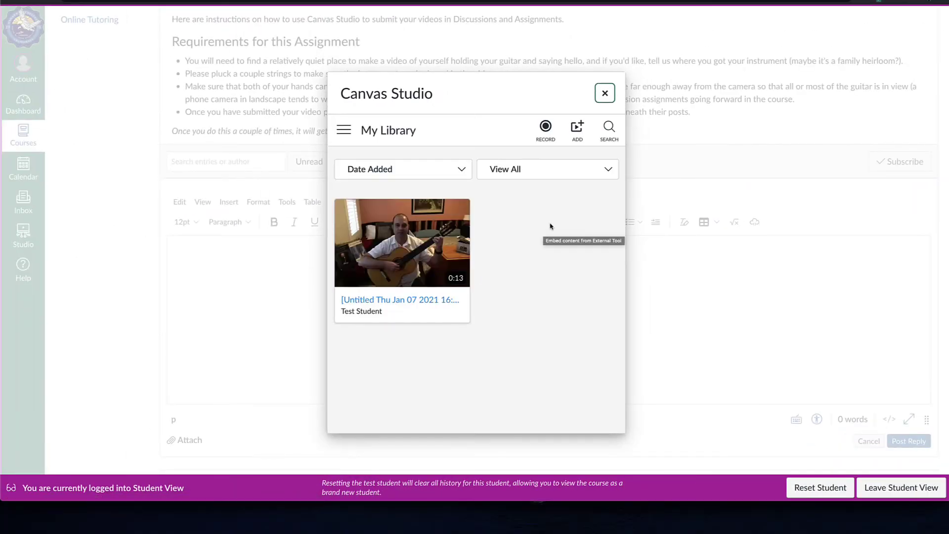
pyautogui.moveTo(445, 256)
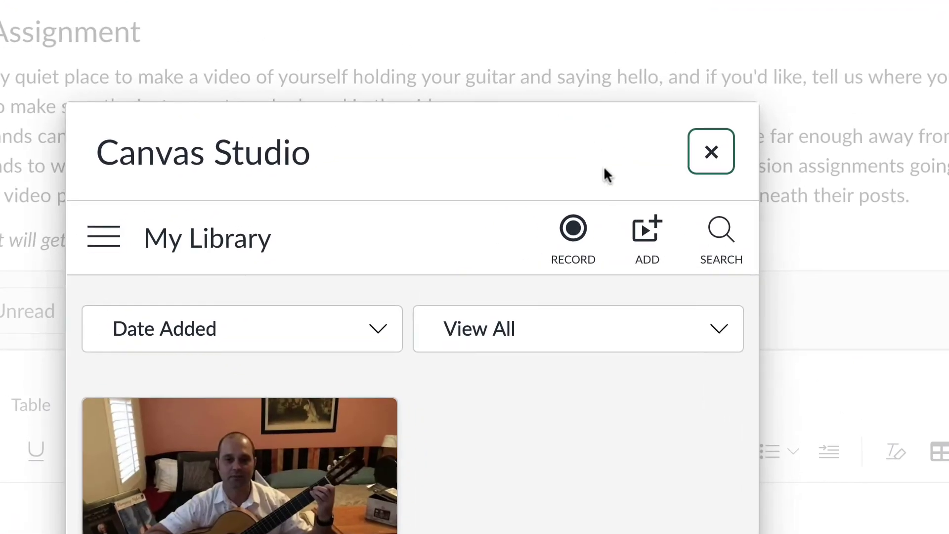
pyautogui.click(549, 125)
pyautogui.click(530, 354)
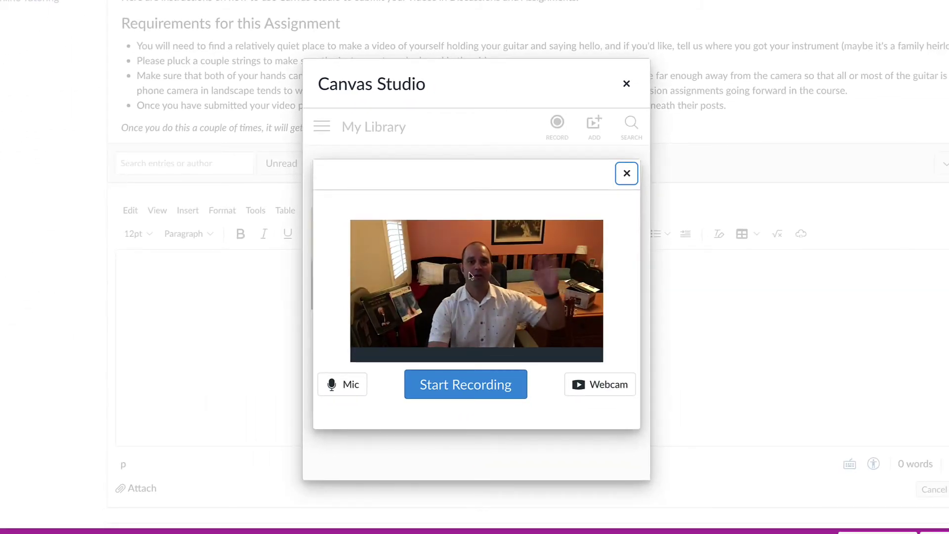
# Record a brief webcam clip, finish it, and save it to My Library.
pyautogui.click(474, 378)
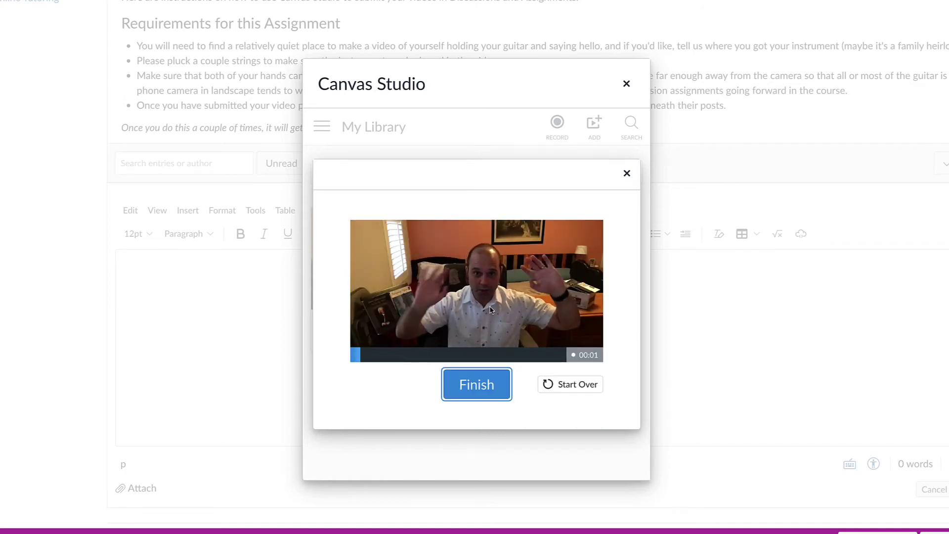
pyautogui.click(472, 386)
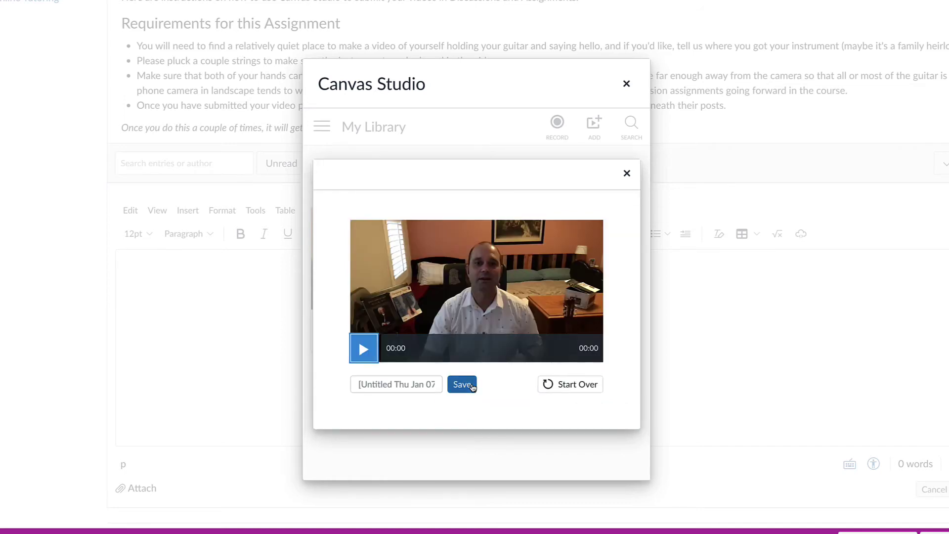
pyautogui.click(471, 389)
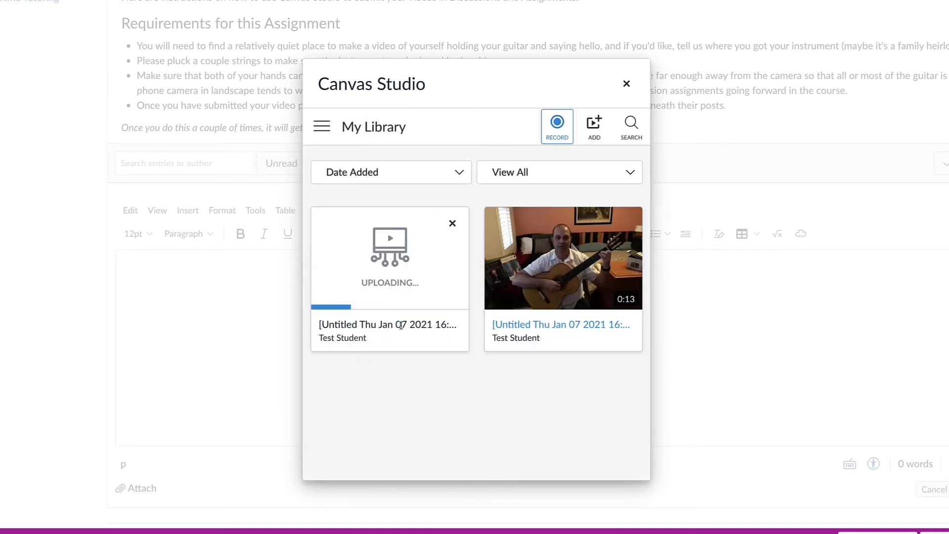
# Keep the library sorted by date added and select the new 0:03 video.
pyautogui.moveTo(490, 331)
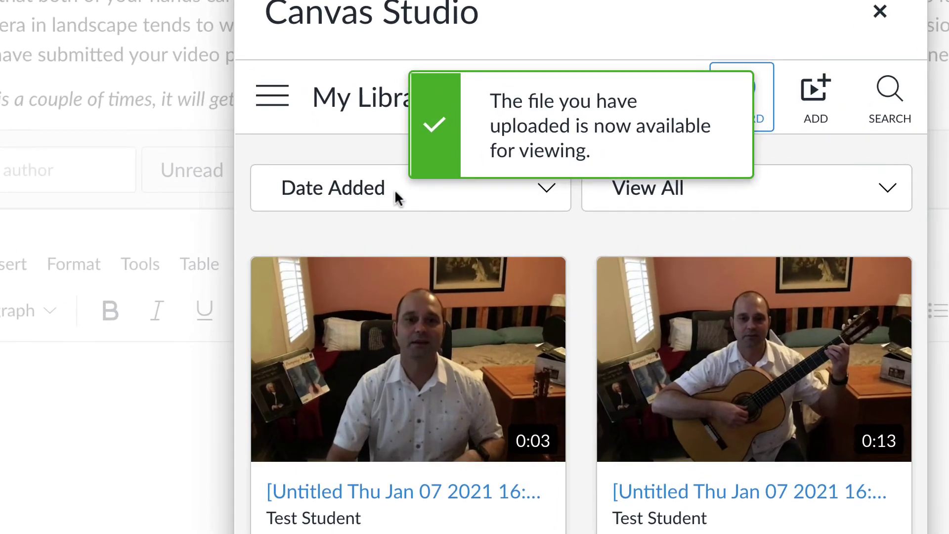
pyautogui.click(376, 175)
pyautogui.click(384, 235)
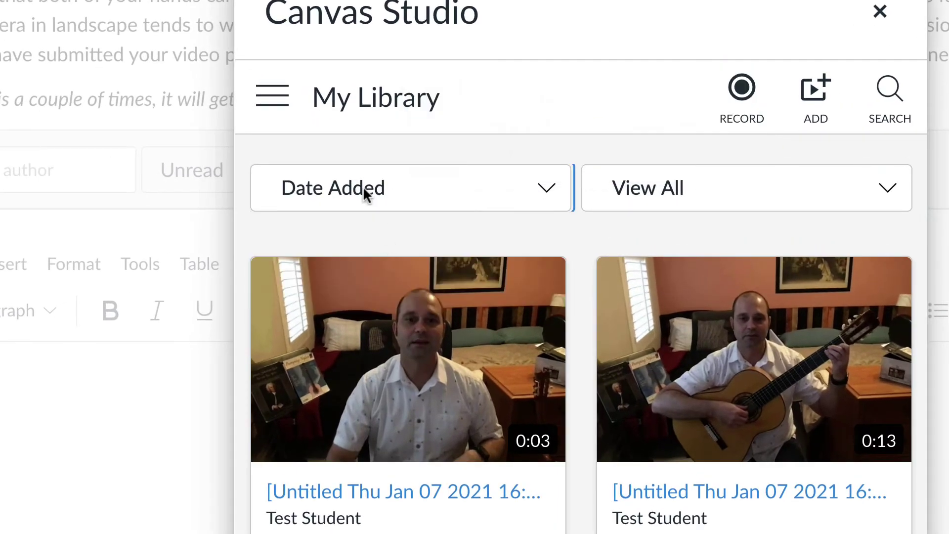
pyautogui.moveTo(460, 439)
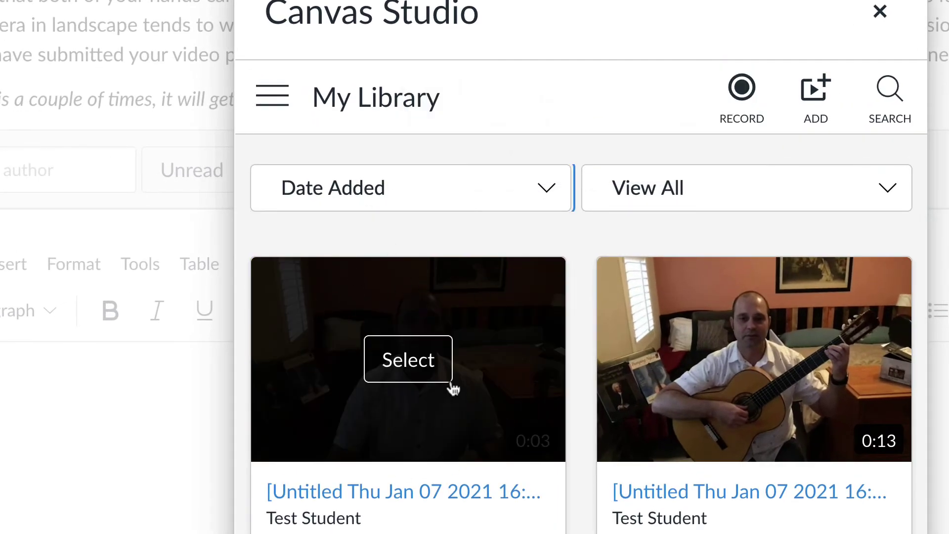
pyautogui.click(405, 366)
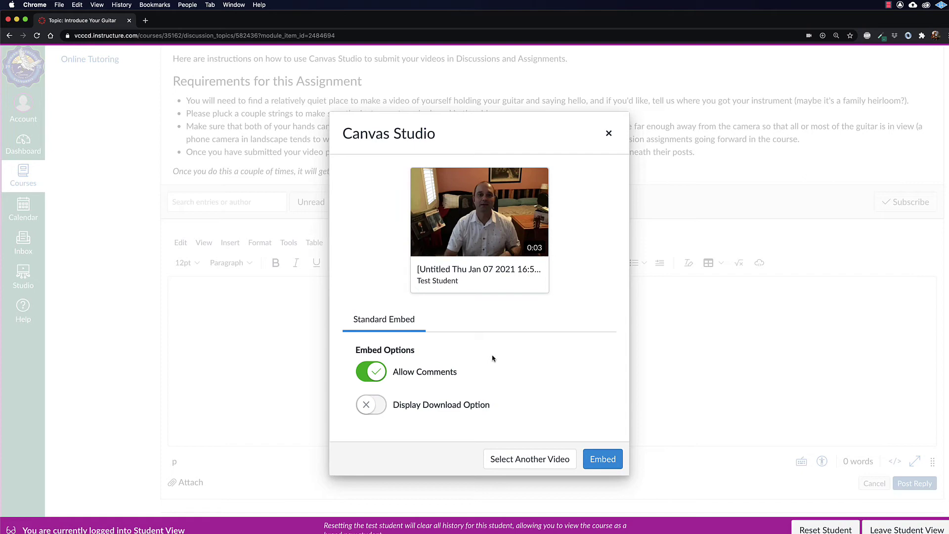
# Embed the 0:03 webcam video in the reply and post the reply.
pyautogui.click(603, 459)
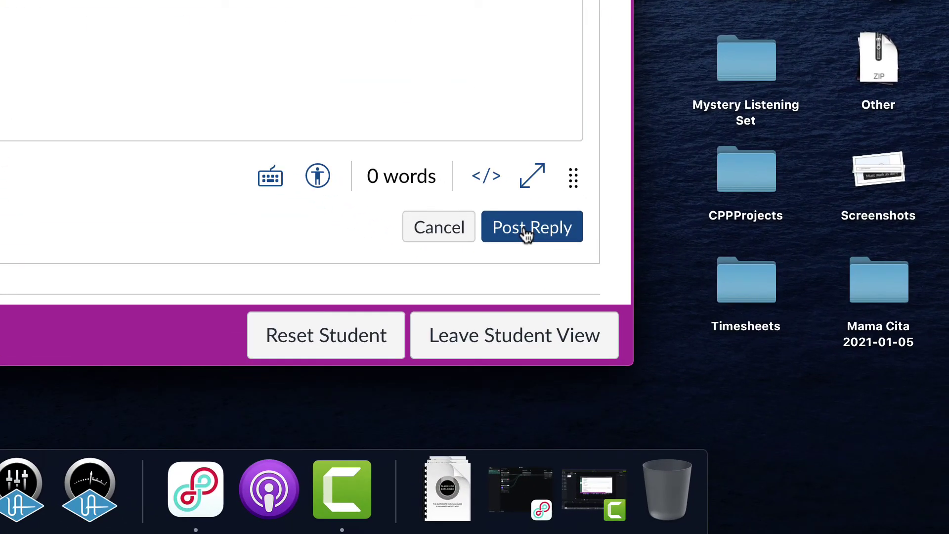
pyautogui.click(526, 229)
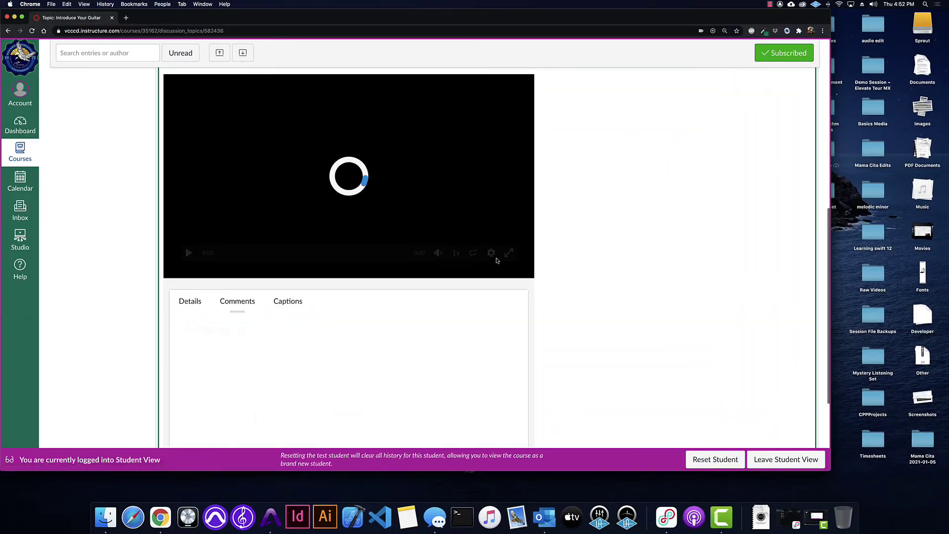
pyautogui.scroll(-5, 497, 260)
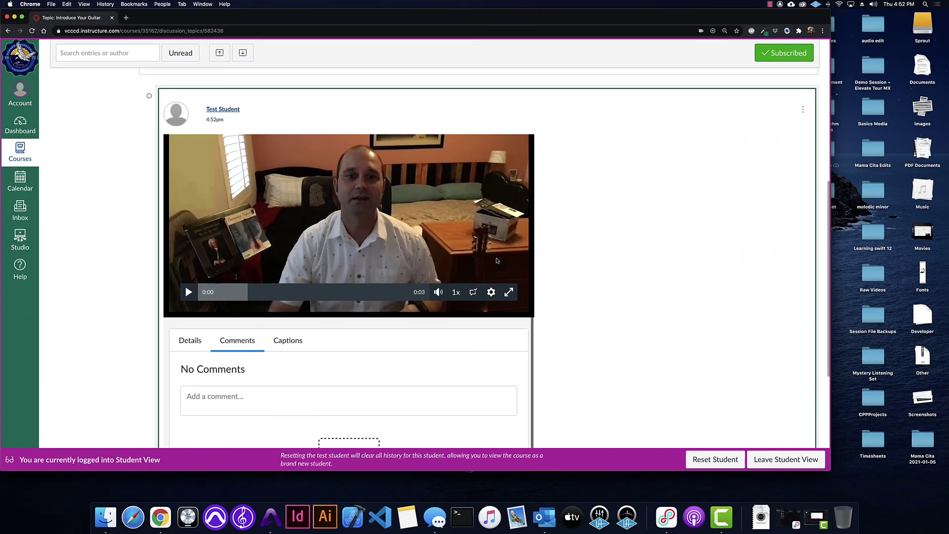
pyautogui.scroll(-5, 497, 261)
pyautogui.scroll(4, 497, 260)
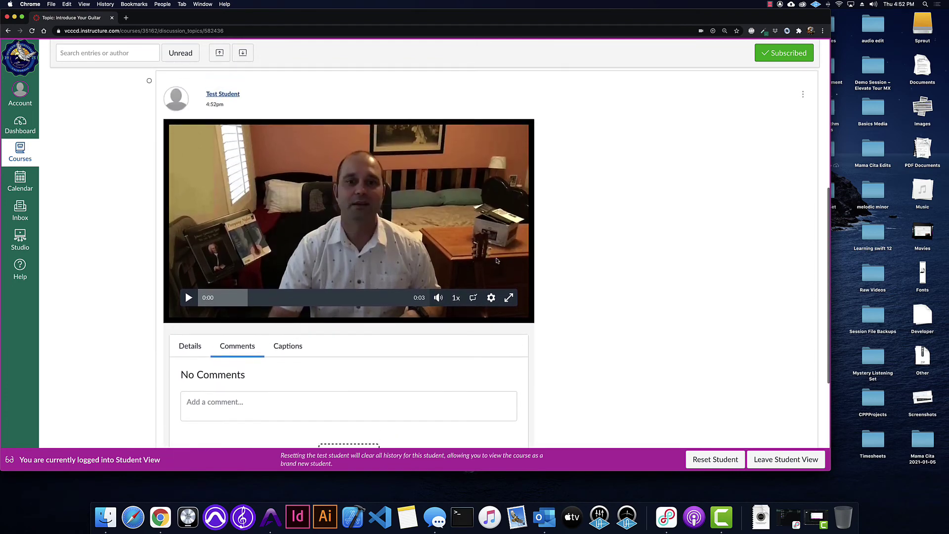
pyautogui.scroll(-4, 497, 260)
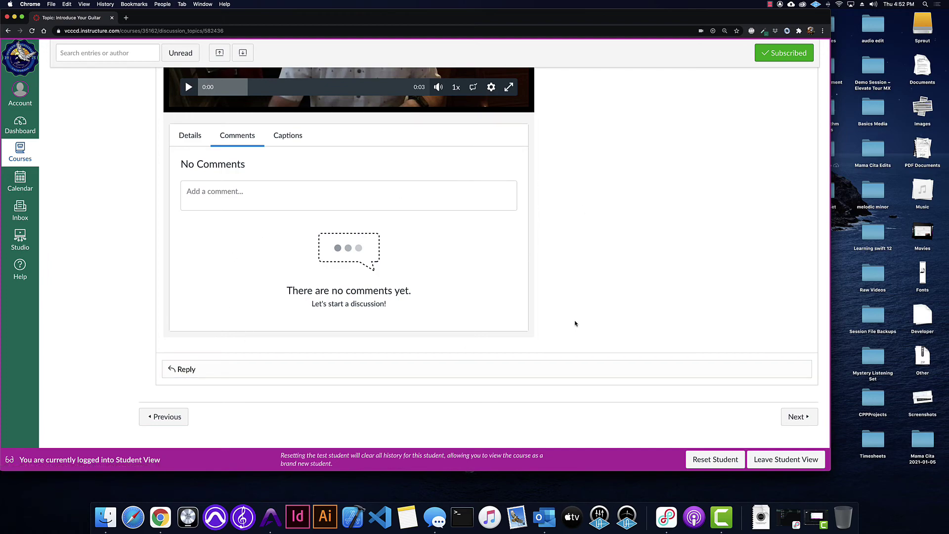
pyautogui.scroll(10, 575, 322)
pyautogui.scroll(1, 575, 323)
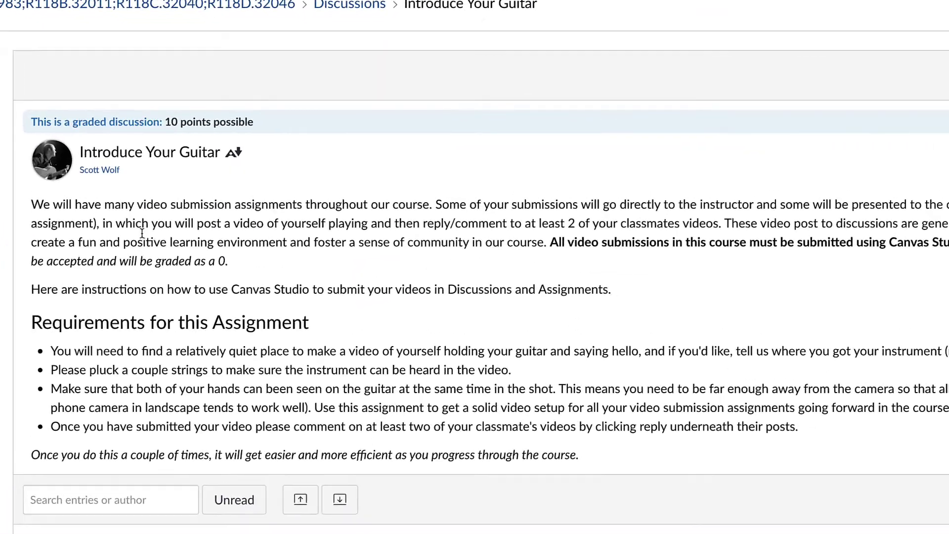
pyautogui.moveTo(190, 184); pyautogui.dragTo(244, 184)
pyautogui.moveTo(184, 227); pyautogui.dragTo(734, 224)
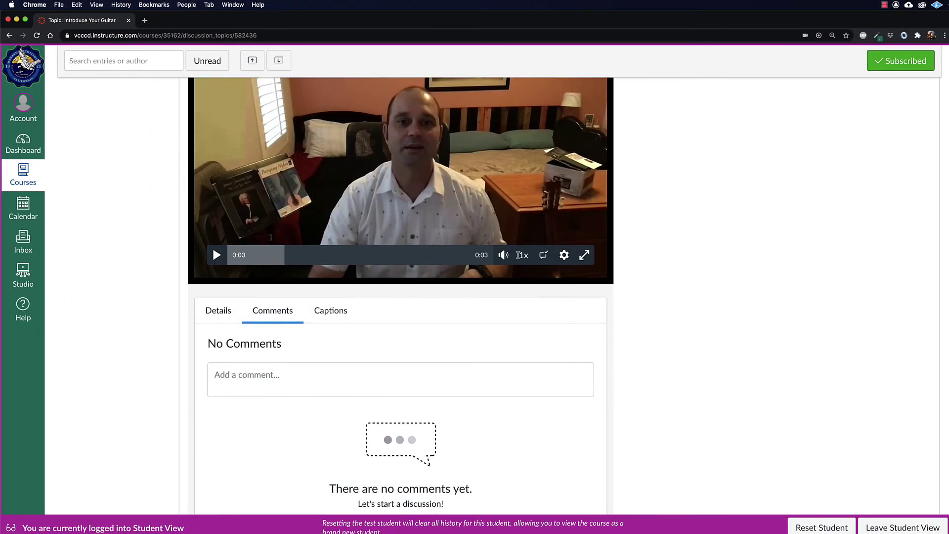
pyautogui.scroll(-5, 518, 255)
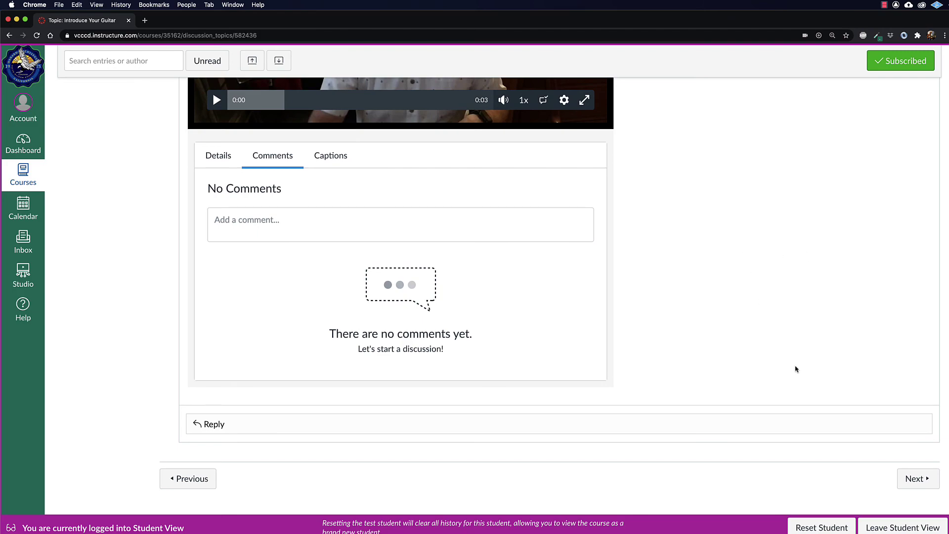
pyautogui.scroll(10, 809, 379)
pyautogui.click(464, 239)
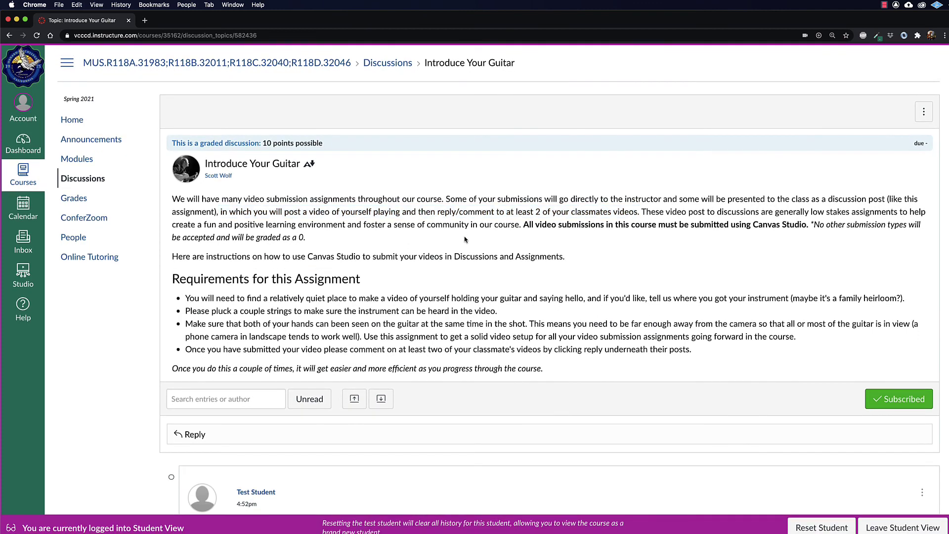
pyautogui.scroll(-5, 465, 240)
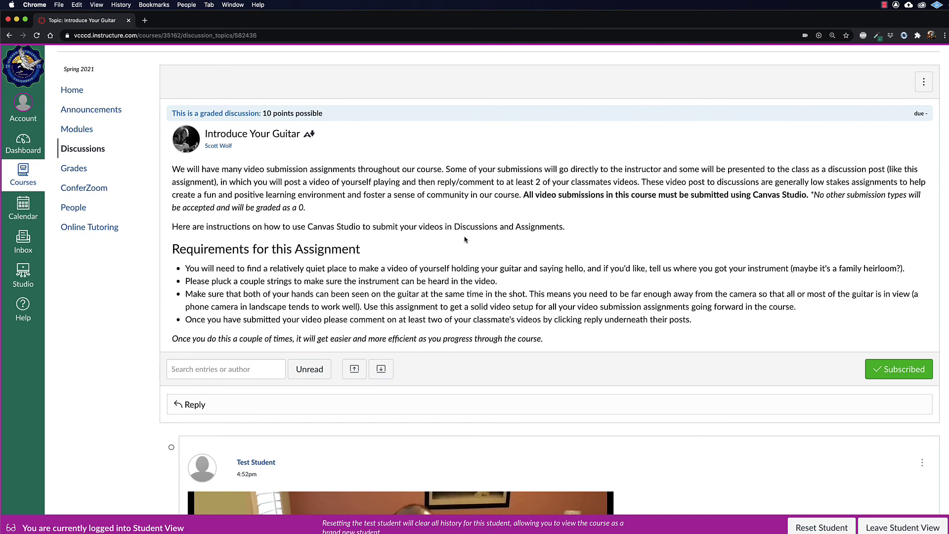
pyautogui.scroll(-2, 465, 239)
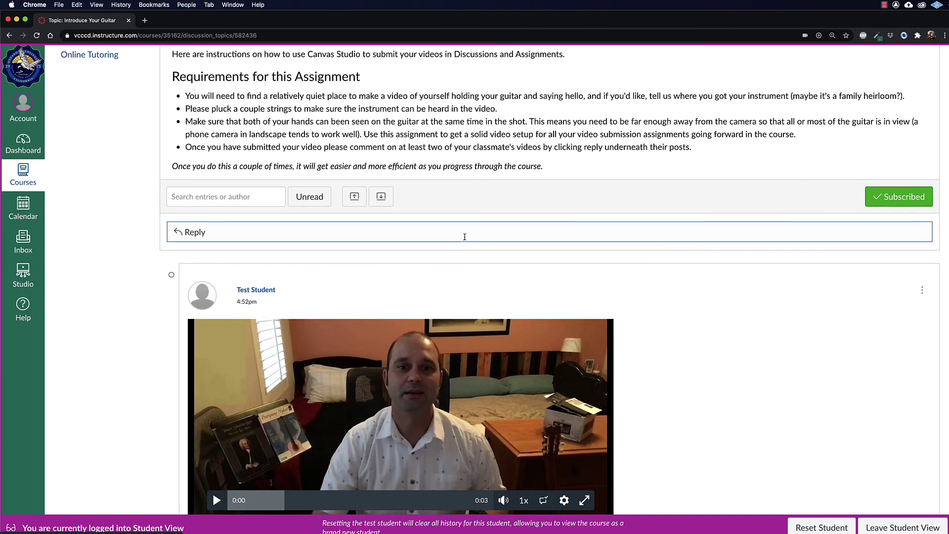
pyautogui.scroll(-2, 464, 236)
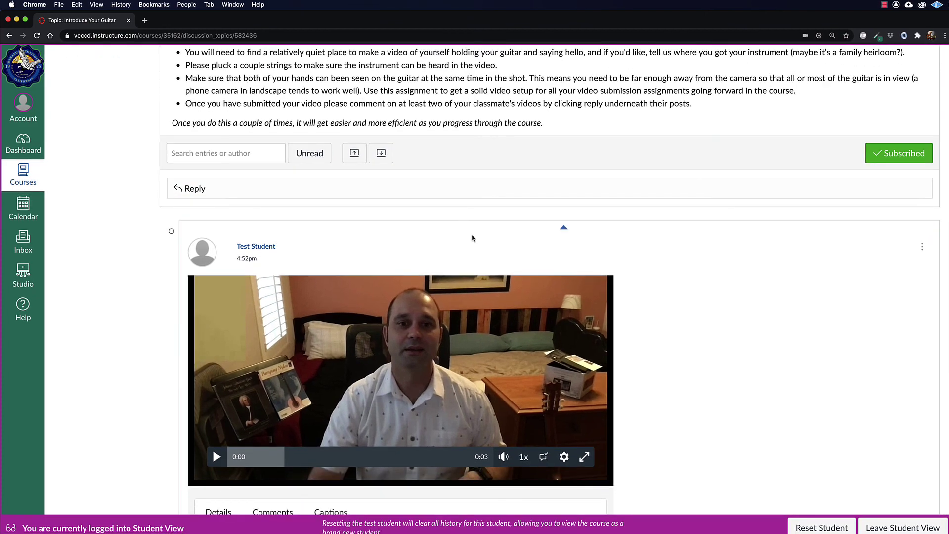